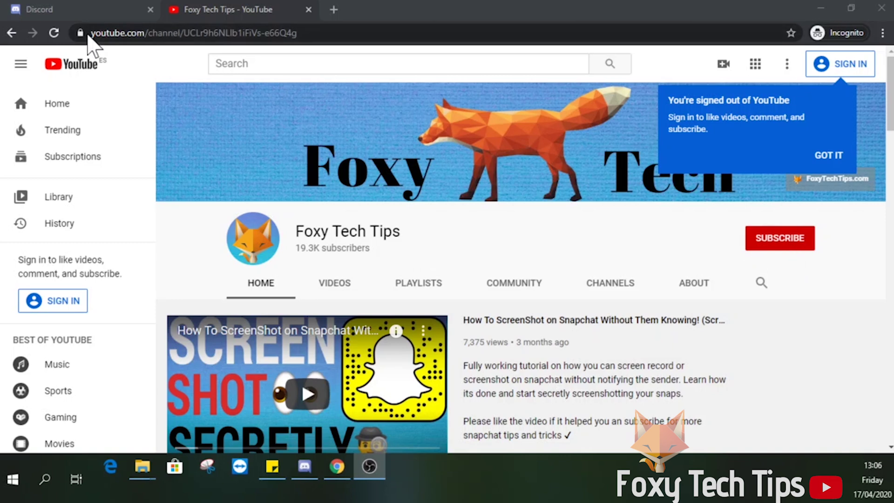
{"action": "left_click", "coordinate": [99, 8]}
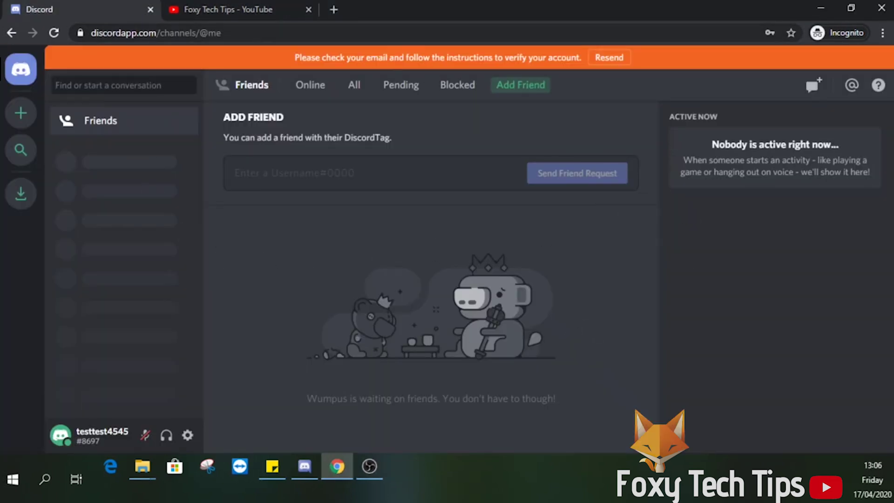
{"action": "left_click", "coordinate": [308, 10]}
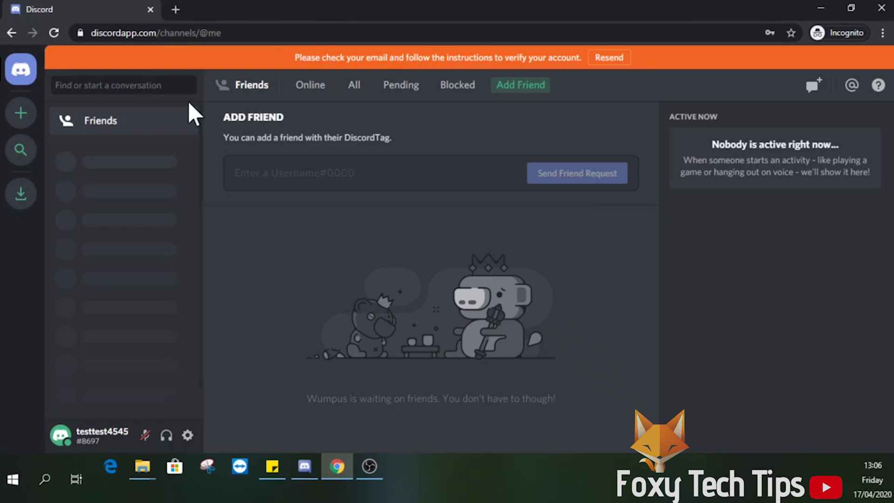
{"action": "left_click_drag", "start_coordinate": [230, 33], "coordinate": [157, 32]}
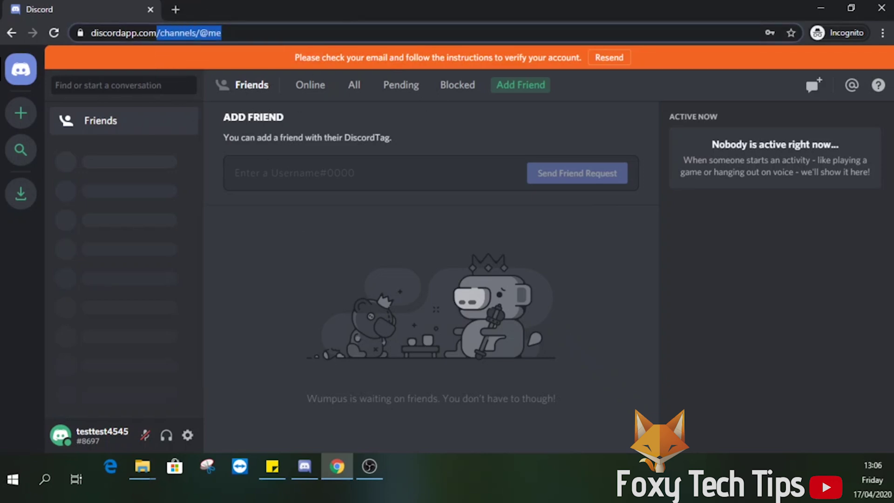
{"action": "key", "text": "BackSpace"}
{"action": "key", "text": "Return"}
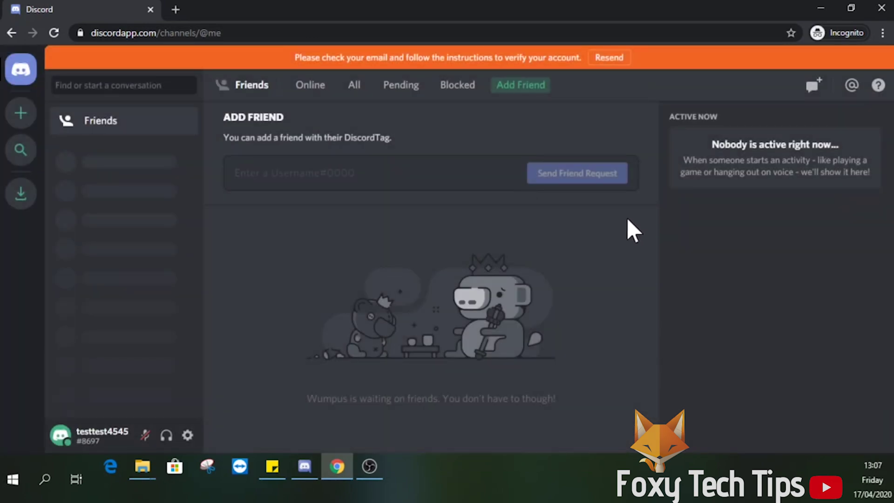
- Open Chrome's Developer tools from the main menu and widen the panel beside Discord
{"action": "left_click", "coordinate": [883, 33]}
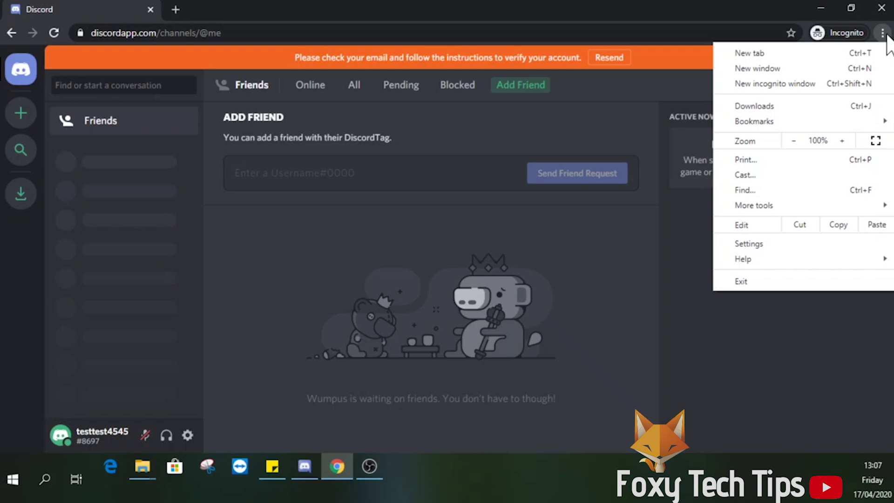
{"action": "mouse_move", "coordinate": [769, 205]}
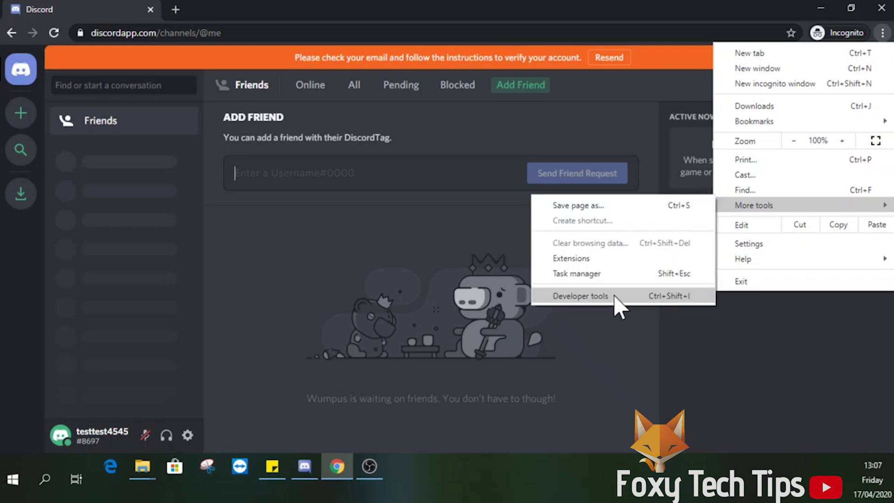
{"action": "left_click", "coordinate": [584, 294]}
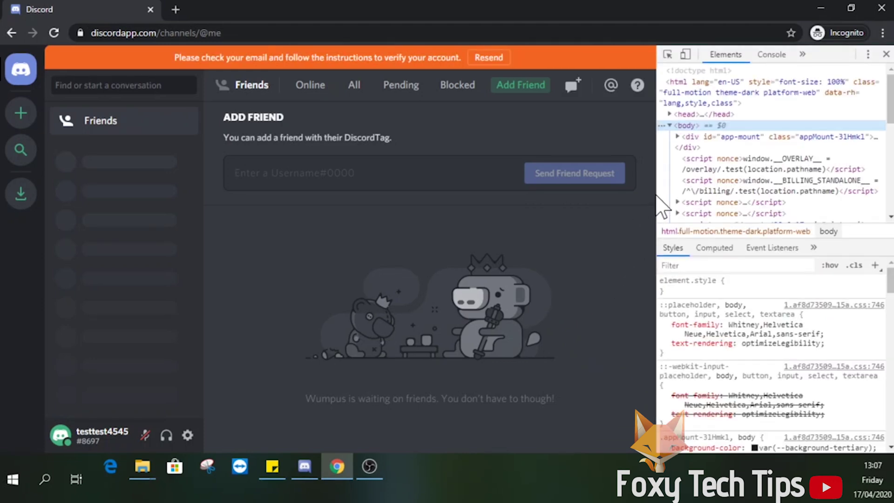
{"action": "left_click_drag", "start_coordinate": [662, 207], "coordinate": [498, 245]}
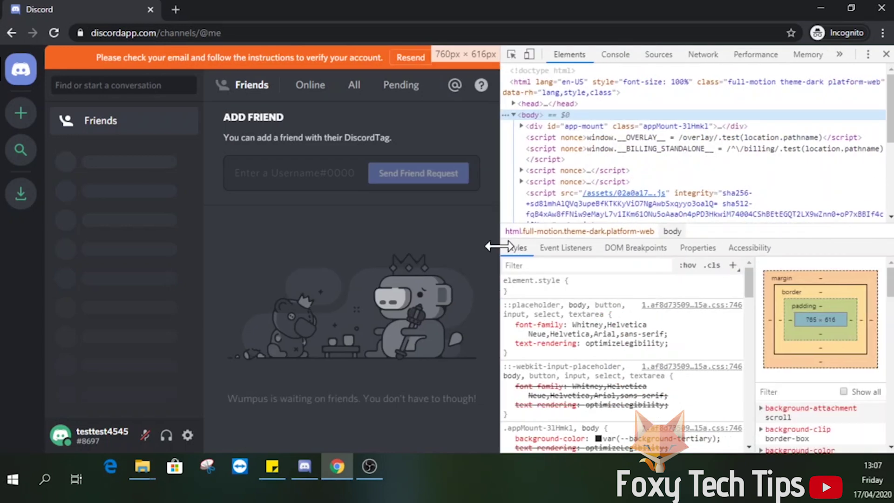
{"action": "left_click_drag", "start_coordinate": [497, 246], "coordinate": [423, 294]}
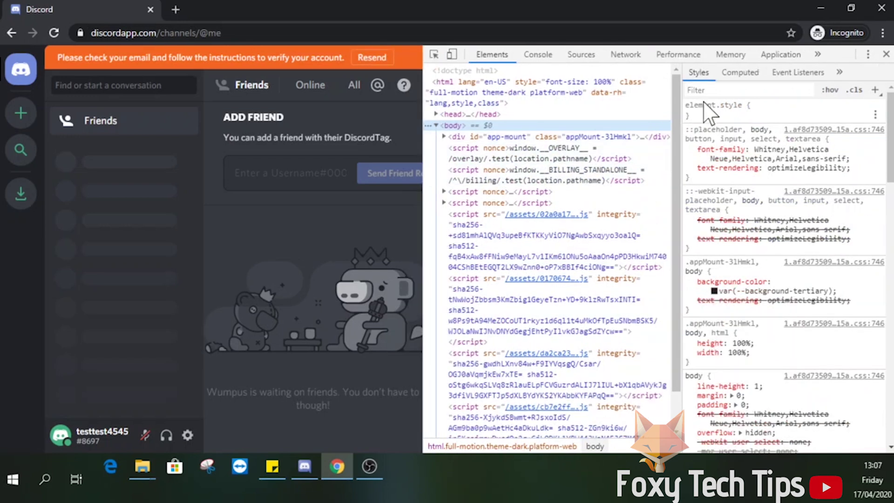
{"action": "left_click", "coordinate": [777, 60]}
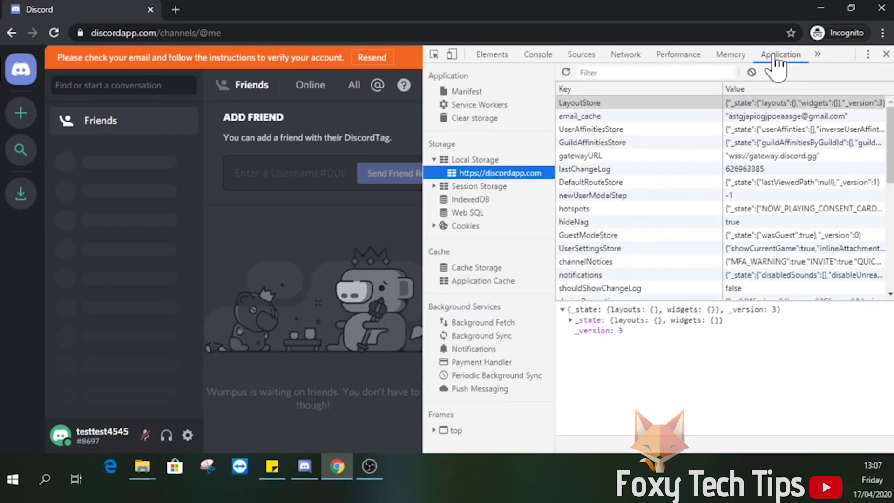
{"action": "left_click", "coordinate": [480, 163]}
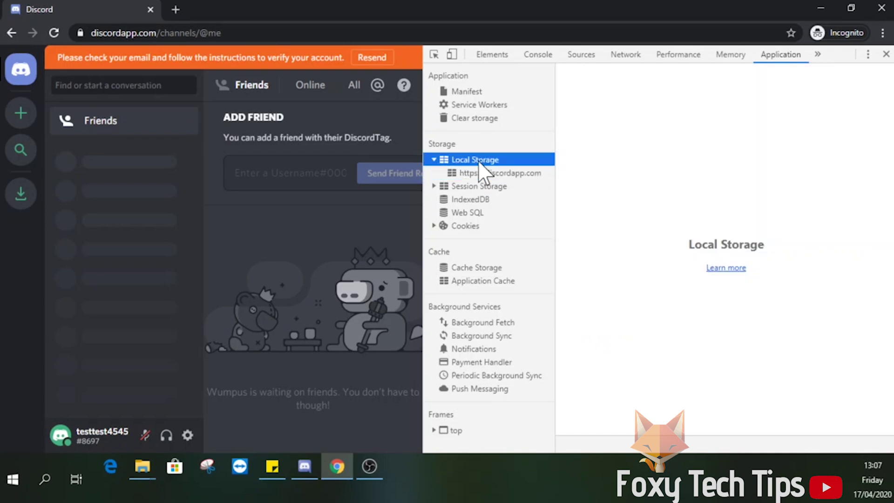
{"action": "left_click", "coordinate": [434, 159]}
{"action": "left_click", "coordinate": [434, 159]}
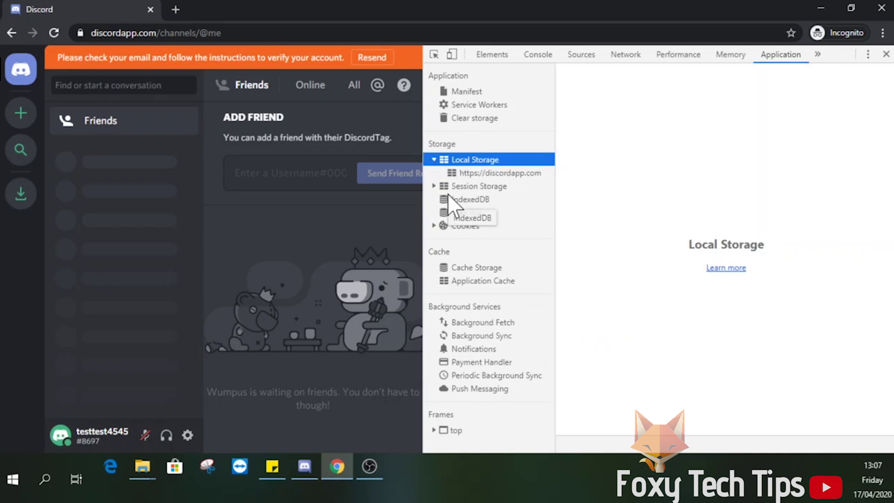
{"action": "left_click", "coordinate": [476, 173]}
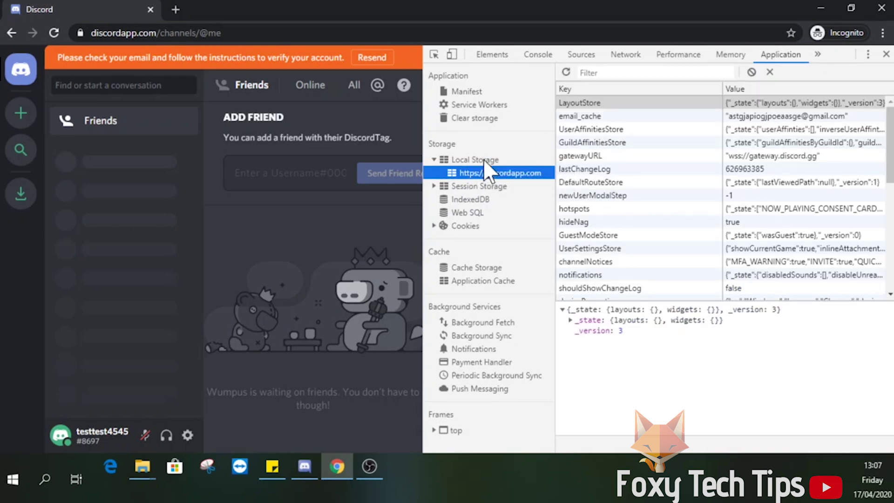
{"action": "scroll", "coordinate": [659, 140], "scroll_direction": "down", "scroll_amount": 1}
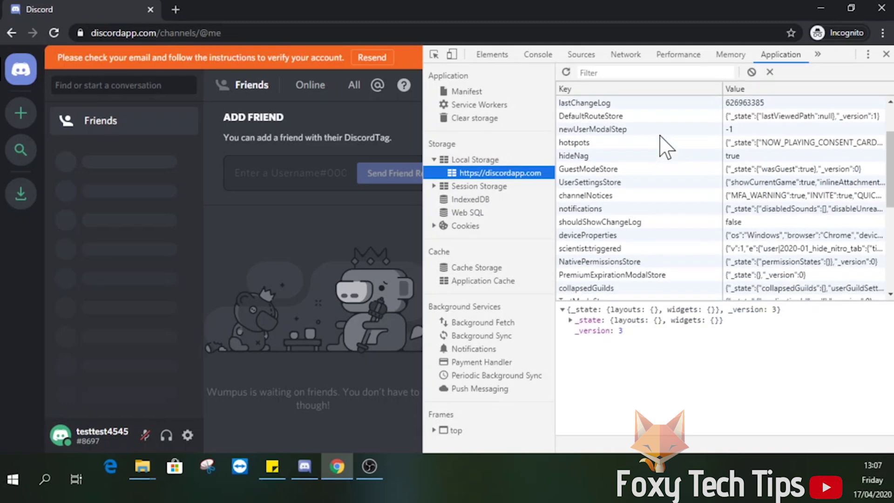
{"action": "scroll", "coordinate": [658, 140], "scroll_direction": "down", "scroll_amount": 2}
{"action": "scroll", "coordinate": [663, 146], "scroll_direction": "down", "scroll_amount": 1}
{"action": "scroll", "coordinate": [662, 145], "scroll_direction": "down", "scroll_amount": 1}
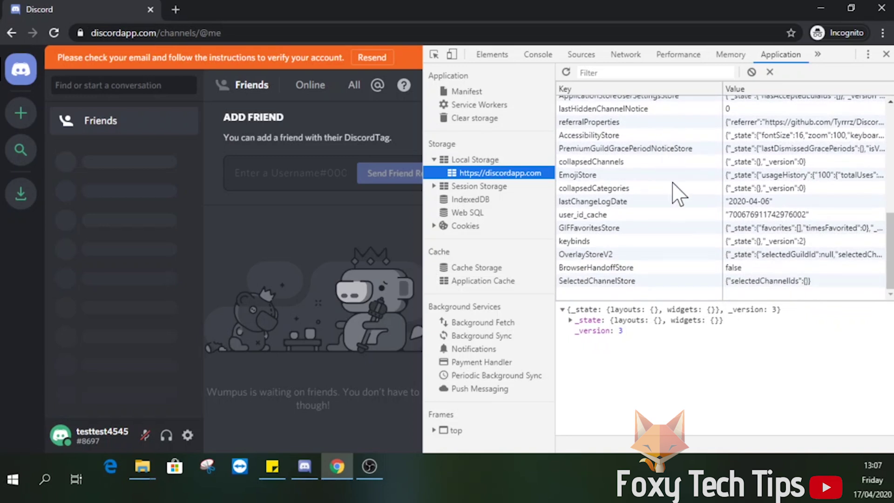
- Reload Discord repeatedly to catch the token entry in local storage and copy its value
{"action": "left_click", "coordinate": [53, 33]}
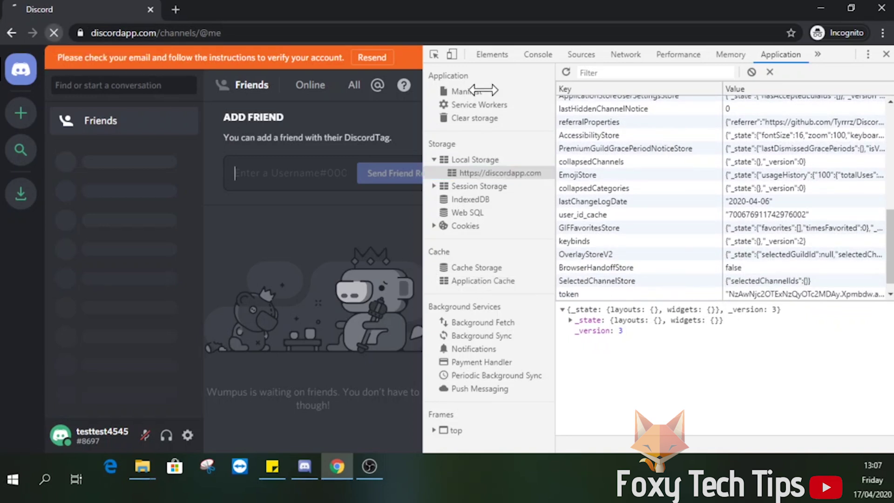
{"action": "left_click", "coordinate": [584, 296]}
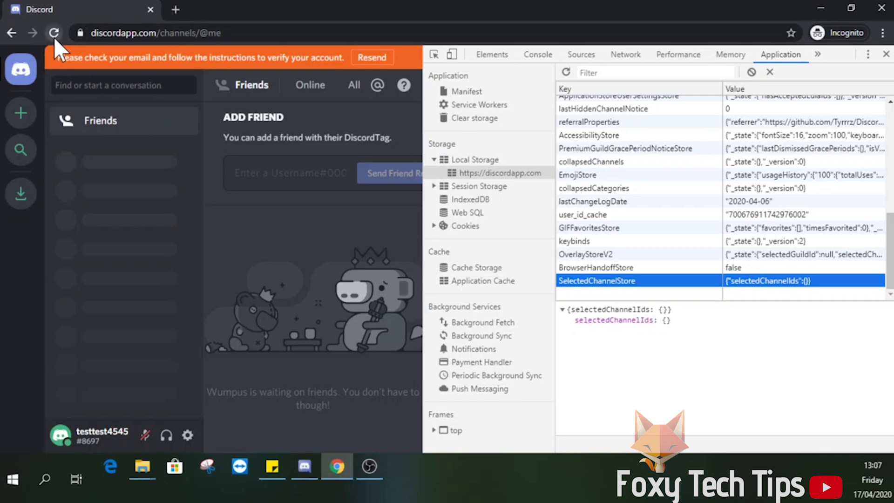
{"action": "left_click", "coordinate": [54, 33]}
{"action": "left_click", "coordinate": [737, 295]}
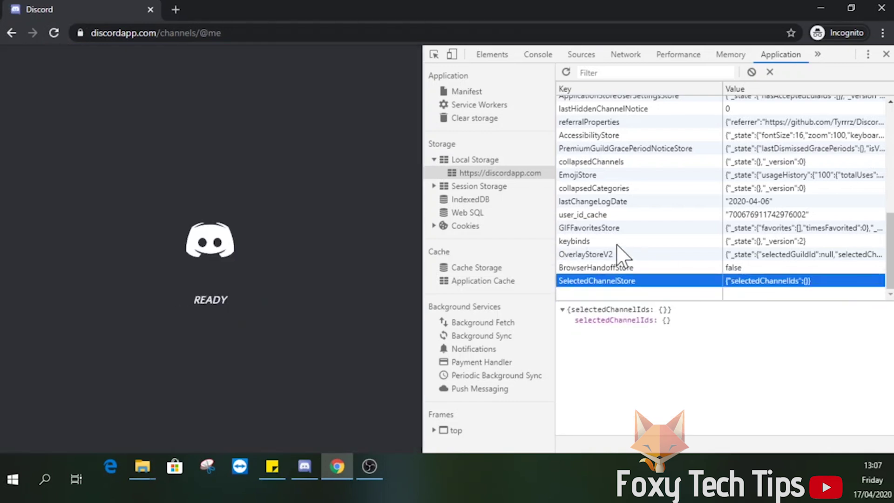
{"action": "left_click", "coordinate": [54, 33]}
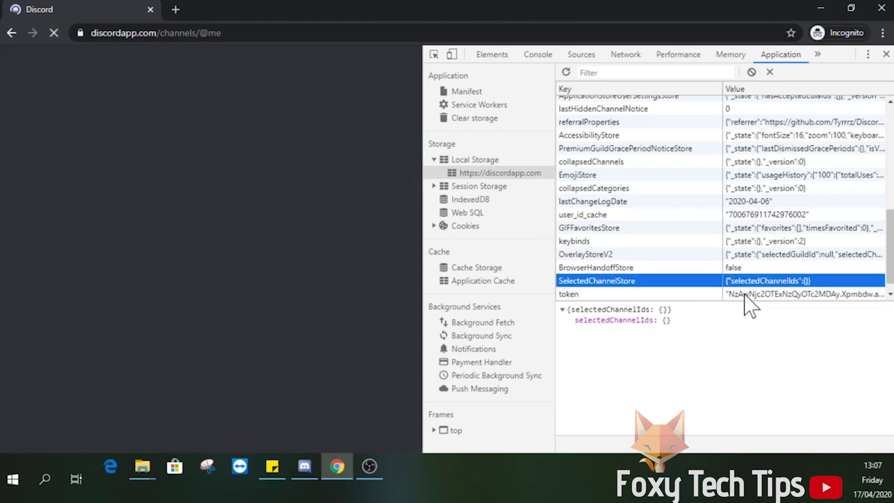
{"action": "left_click", "coordinate": [739, 295]}
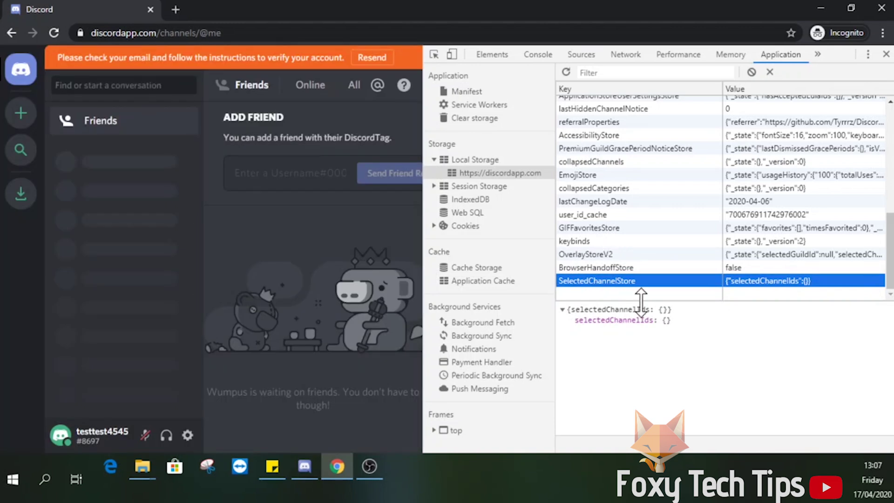
{"action": "left_click", "coordinate": [740, 294]}
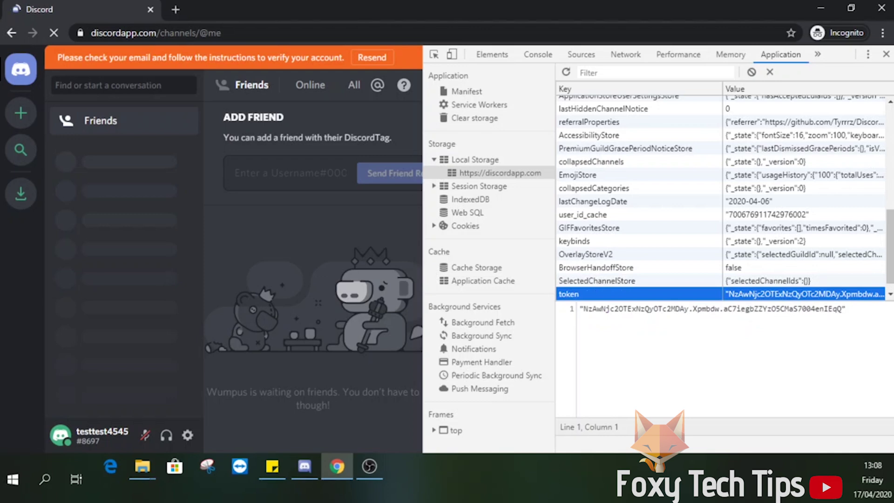
{"action": "key", "text": "ctrl+a"}
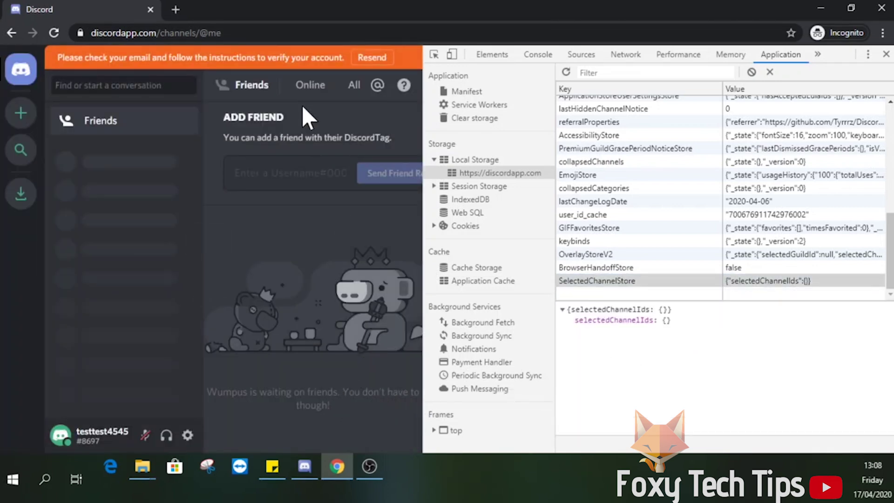
- Paste the copied token into the address bar and delete its two quotation marks
{"action": "left_click", "coordinate": [288, 33]}
{"action": "right_click", "coordinate": [289, 33]}
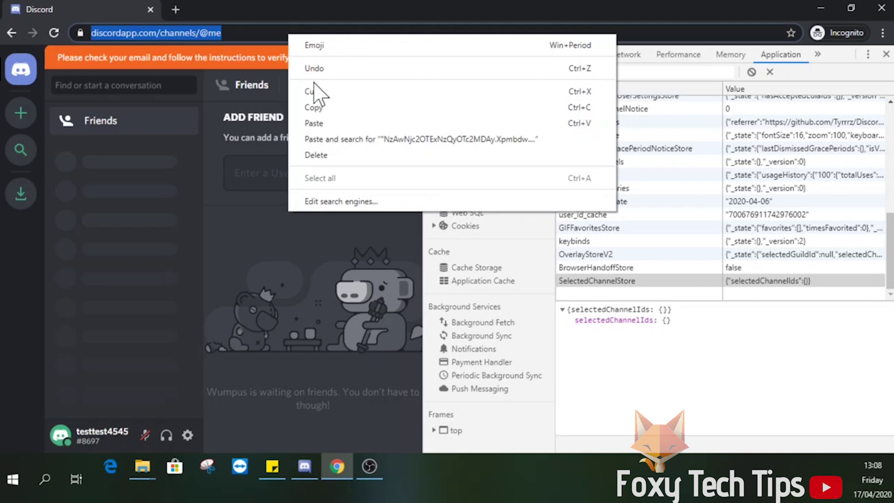
{"action": "left_click", "coordinate": [318, 124]}
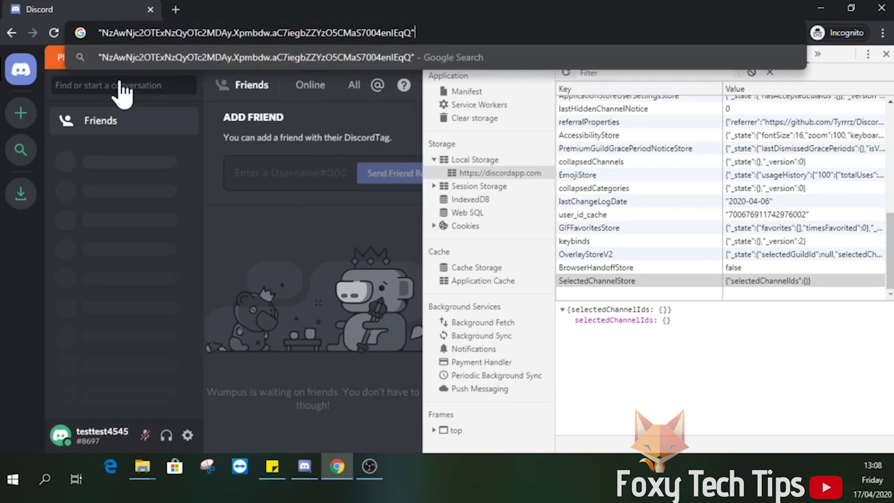
{"action": "key", "text": "BackSpace"}
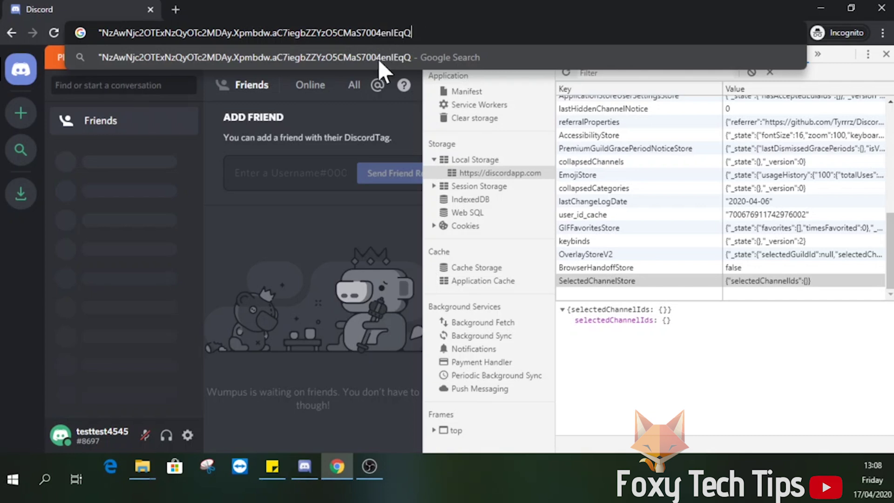
{"action": "key", "text": "BackSpace"}
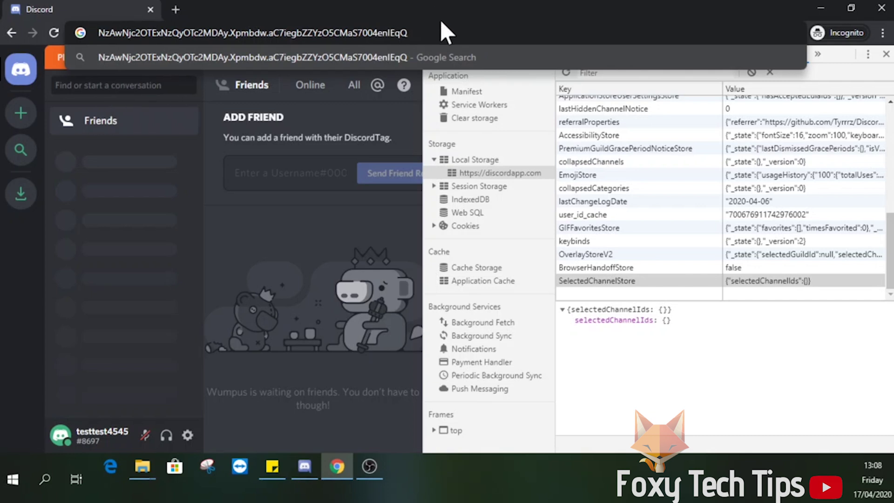
- Close the developer tools and reselect the pasted token in the address bar
{"action": "key", "text": "ctrl+a"}
{"action": "key", "text": "ctrl+c"}
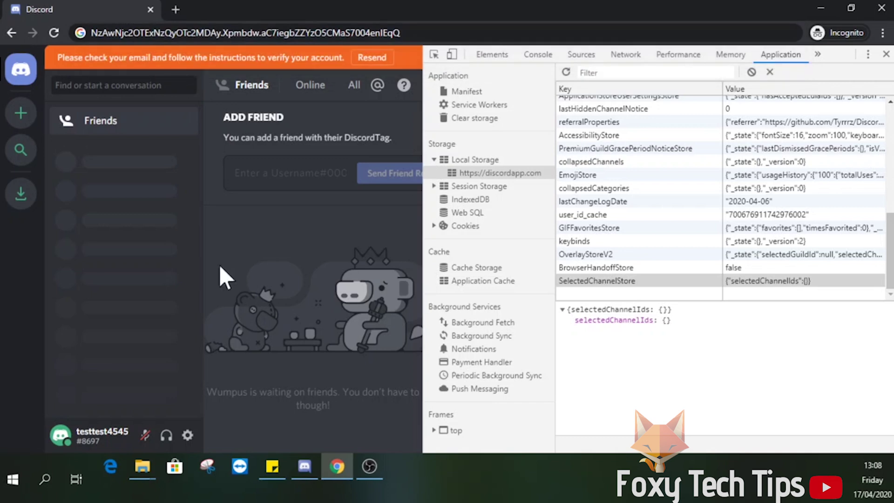
{"action": "left_click", "coordinate": [224, 277]}
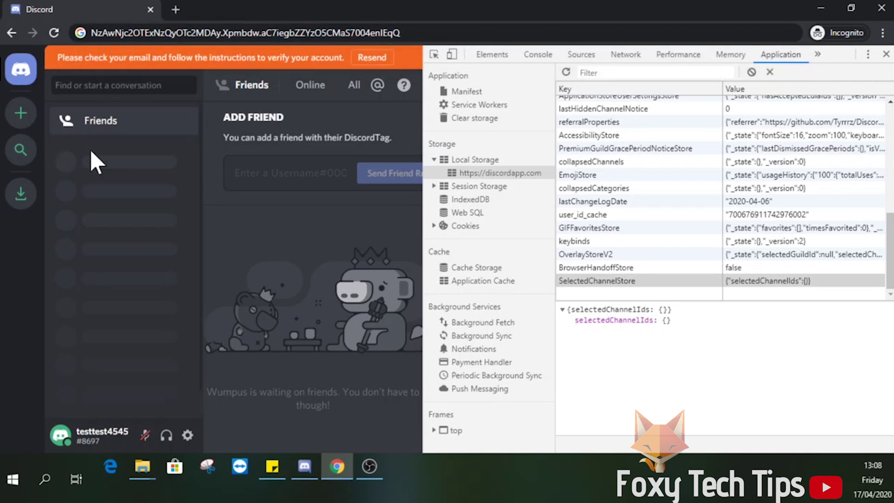
{"action": "left_click", "coordinate": [886, 54]}
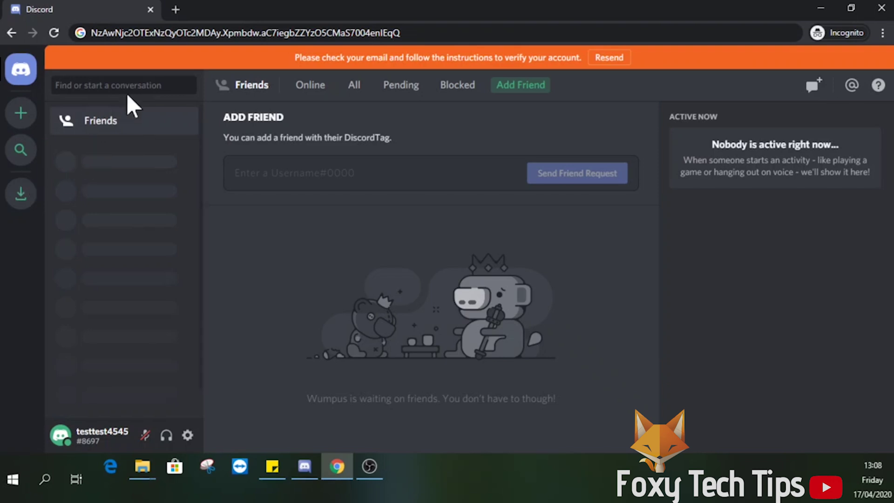
{"action": "left_click", "coordinate": [201, 34]}
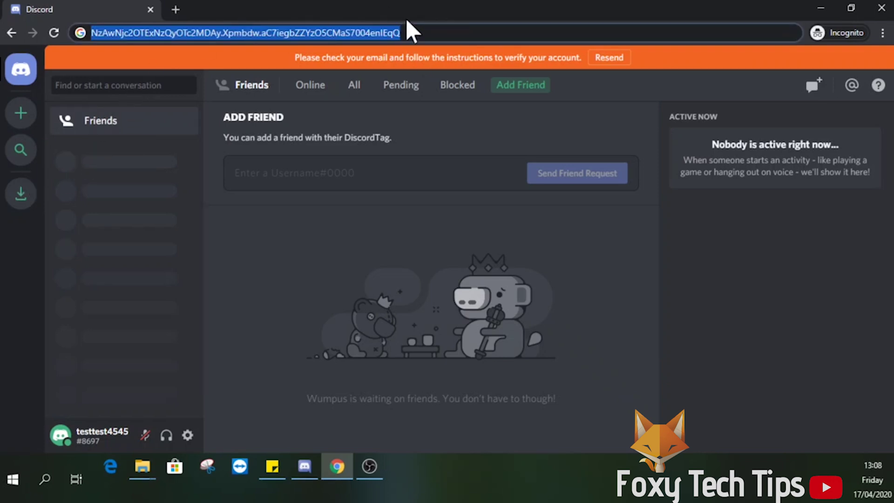
{"action": "key", "text": "ctrl+v"}
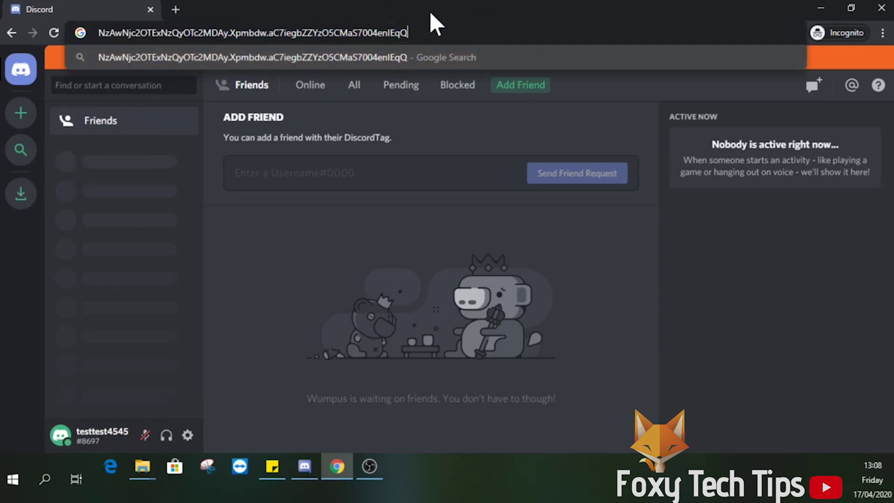